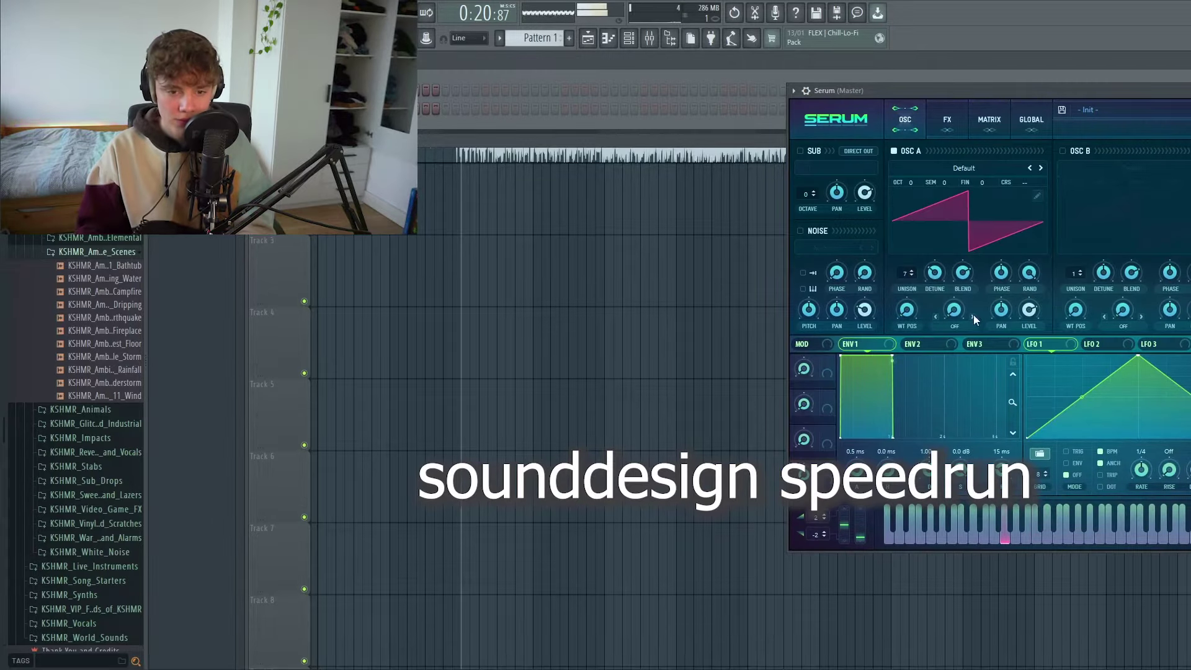
# Load the Basic_McB wavetable in oscillator A with 5 unison voices and set the envelope 1 release to 70 ms.
pyautogui.click(963, 168)
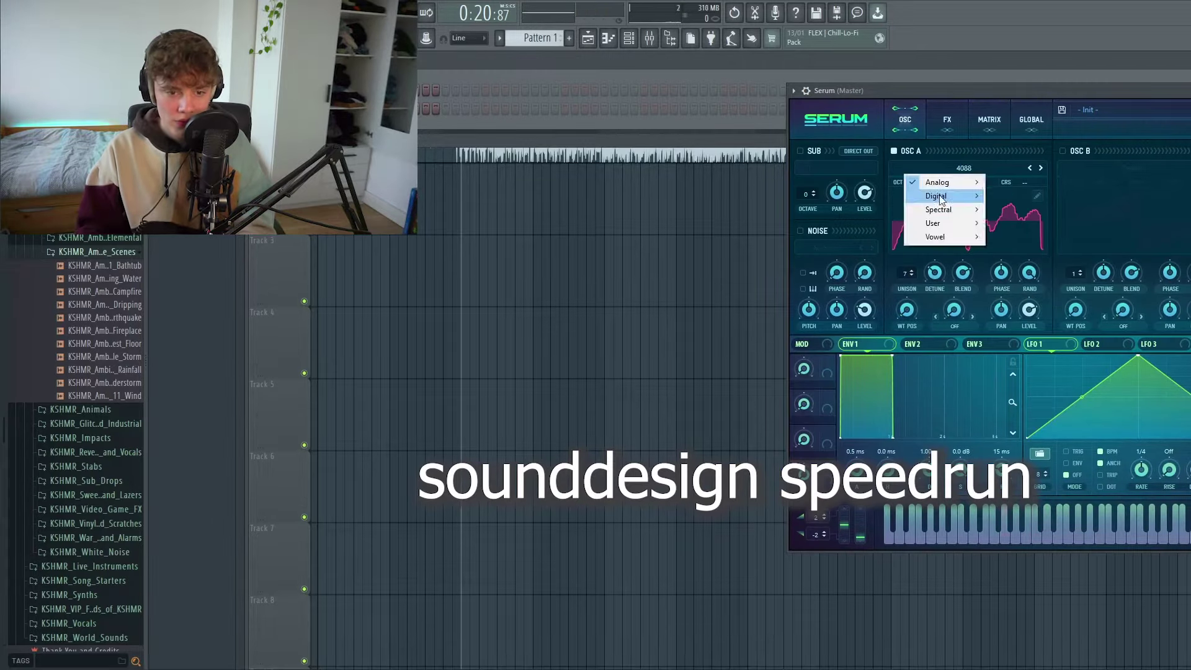
pyautogui.click(1040, 168)
pyautogui.click(1041, 168)
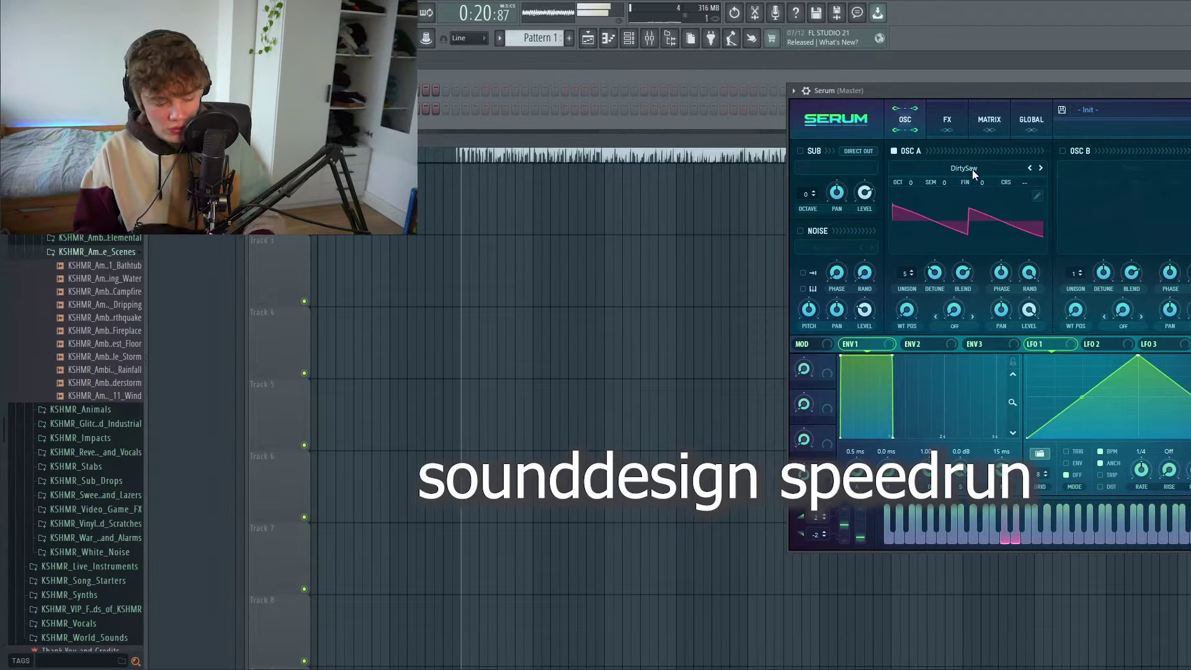
pyautogui.click(963, 168)
pyautogui.click(1040, 168)
pyautogui.click(1040, 167)
pyautogui.click(1040, 168)
pyautogui.moveTo(1002, 470); pyautogui.dragTo(1001, 450)
# Turn on oscillator B with the Basic Mini wavetable and 5 unison voices, keeping oscillator A on.
pyautogui.click(1063, 151)
pyautogui.click(894, 151)
pyautogui.click(1133, 168)
pyautogui.click(1172, 206)
pyautogui.moveTo(1079, 274); pyautogui.dragTo(1079, 257)
pyautogui.click(894, 151)
# Enable the noise oscillator with the Air Can 4 sample and pitch tracking, keeping oscillators A and B on.
pyautogui.click(801, 231)
pyautogui.click(894, 151)
pyautogui.click(1063, 150)
pyautogui.click(871, 248)
pyautogui.click(803, 289)
pyautogui.click(894, 151)
pyautogui.click(1063, 151)
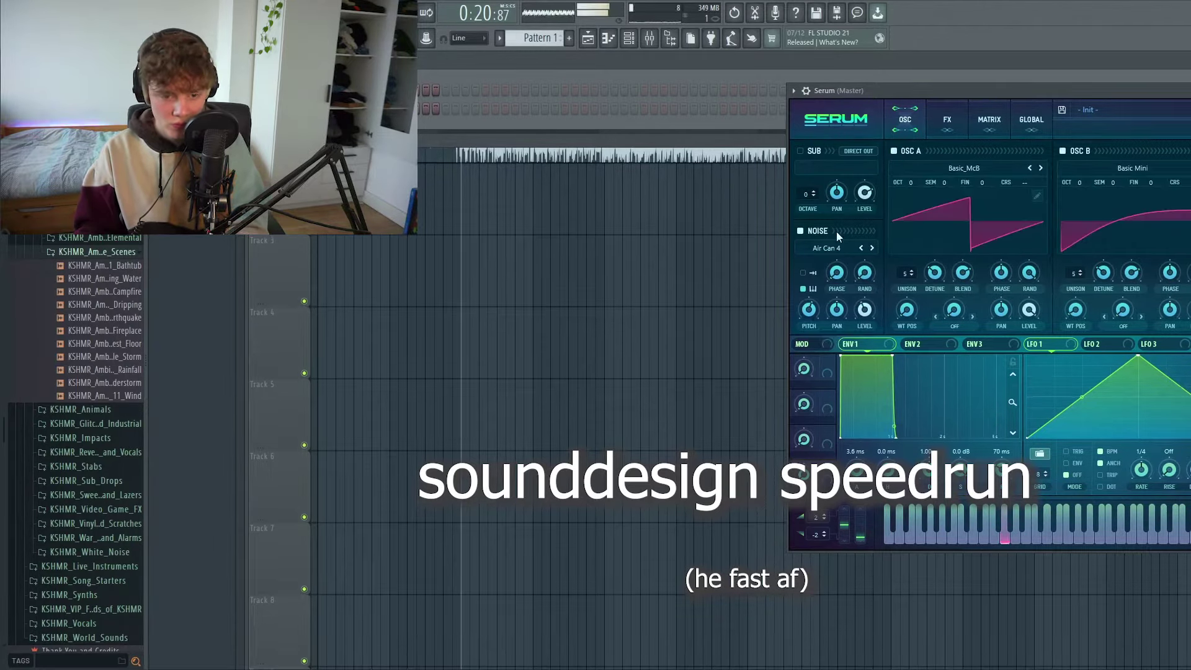
# Switch LFO 1 to envelope mode with BPM sync off and reshape its curve into a rising ramp.
pyautogui.click(1067, 463)
pyautogui.click(1100, 452)
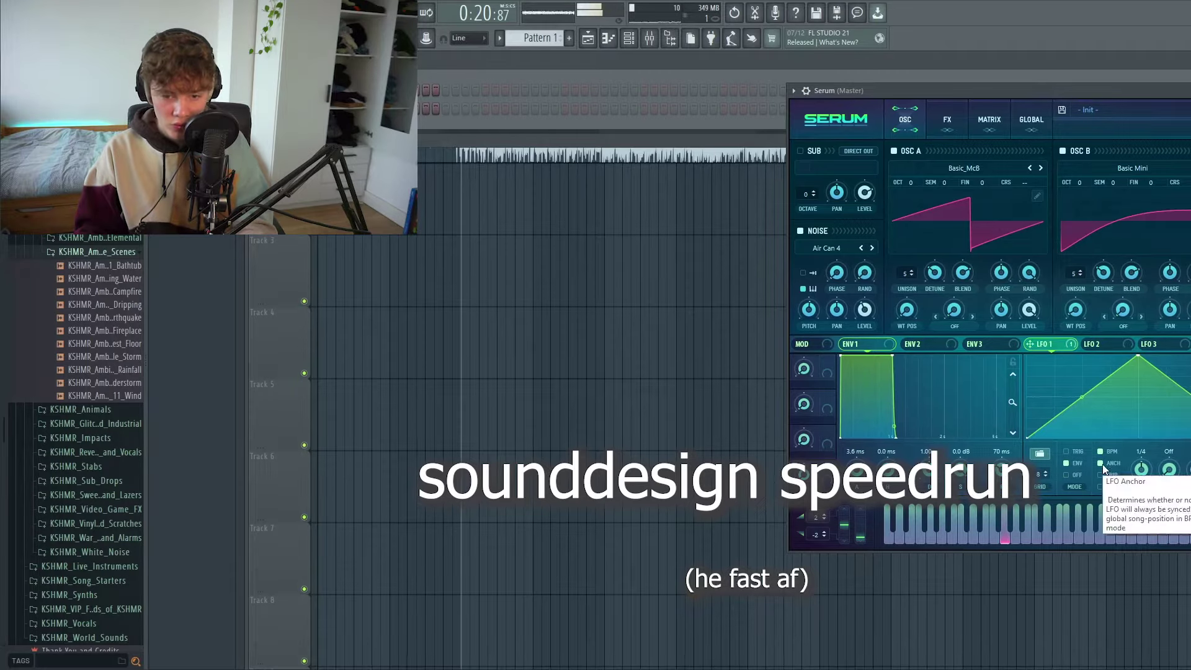
pyautogui.moveTo(1138, 356); pyautogui.dragTo(1190, 356)
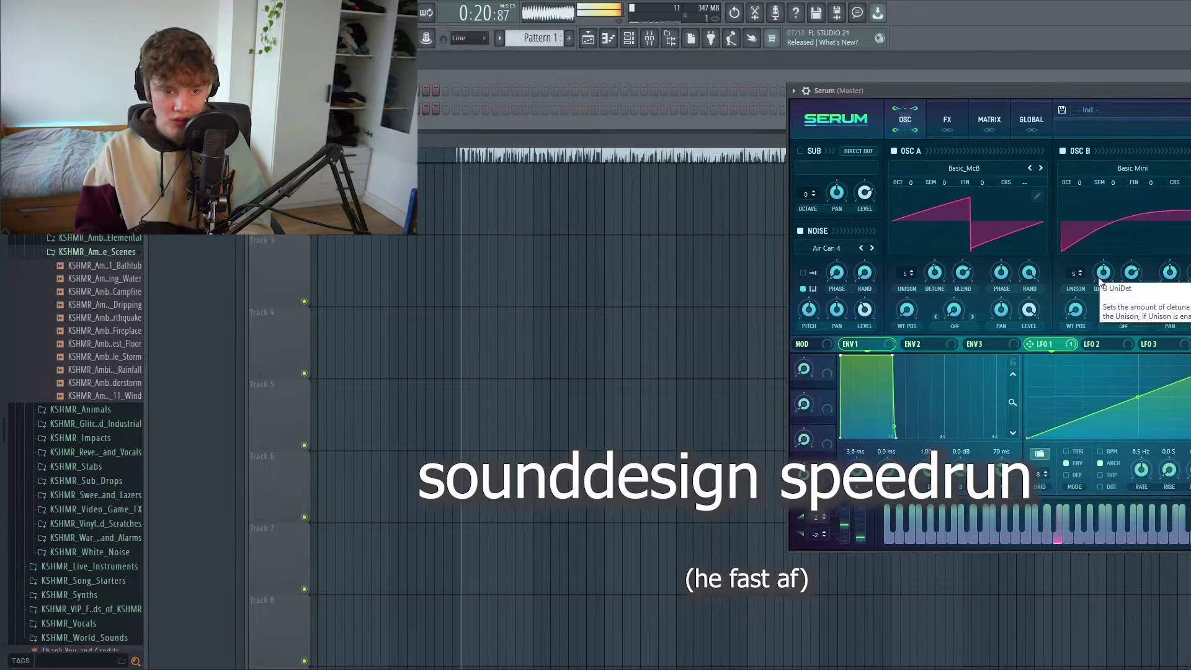
# Enable the Hyper/Dimension, Distortion and Compressor effects in the synth's effects rack.
pyautogui.click(947, 120)
pyautogui.click(806, 191)
pyautogui.click(805, 191)
pyautogui.click(806, 172)
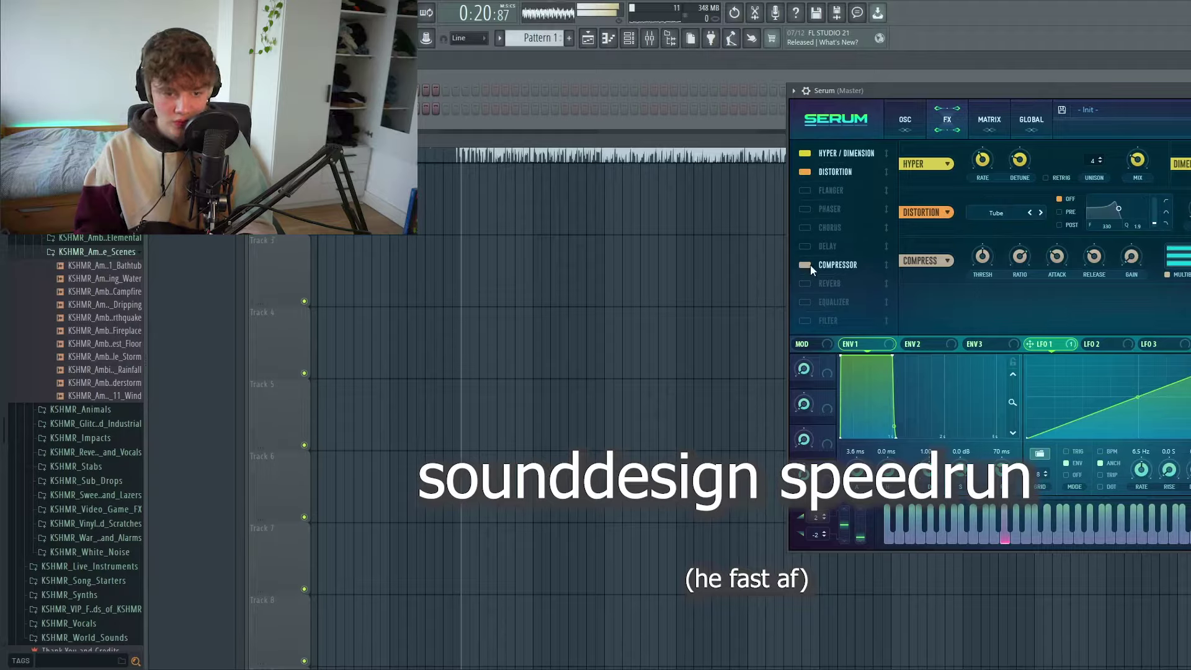
pyautogui.press('Escape')
pyautogui.press('F9')
pyautogui.press('F2')
pyautogui.click(213, 371)
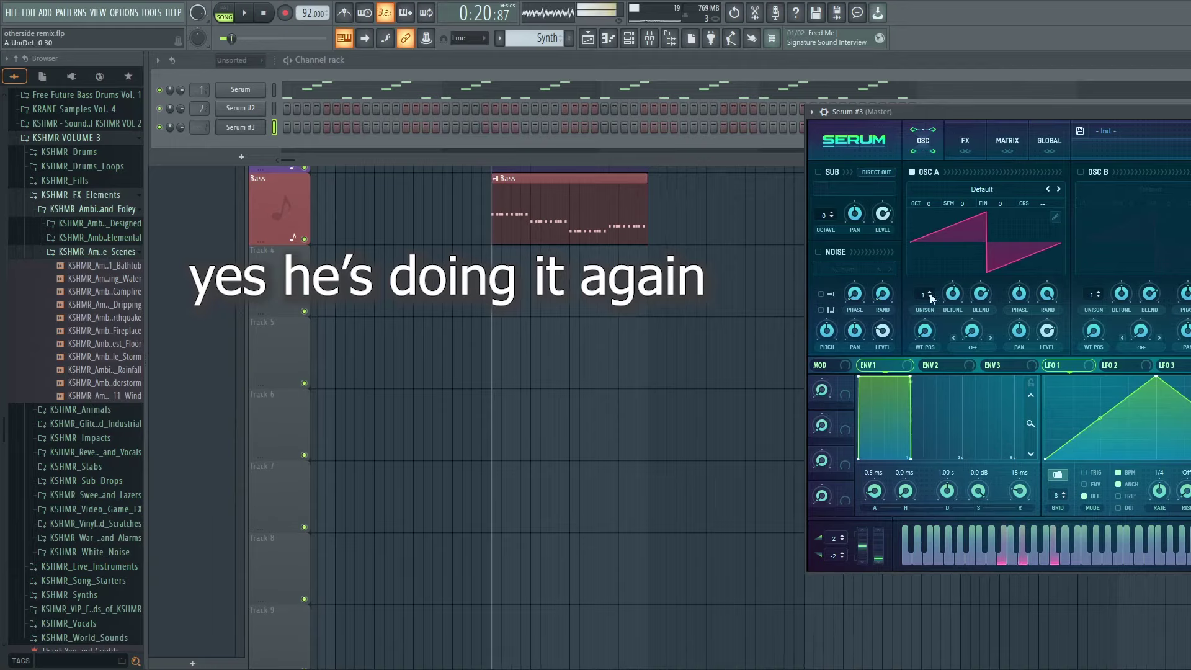
# Load the MATRIXY C64 wavetable in oscillator A of Serum #3 and set its unison to 5 voices.
pyautogui.click(975, 189)
pyautogui.click(929, 268)
pyautogui.click(1059, 189)
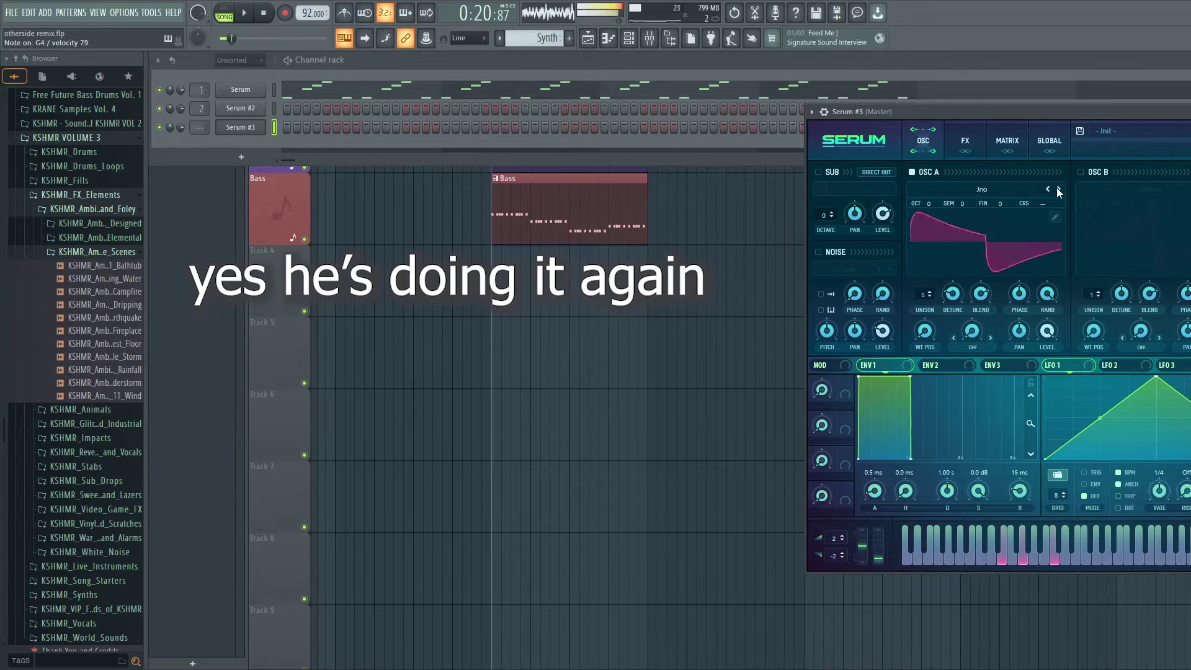
# Set the envelope 1 attack to 22 ms and switch LFO 2 to envelope mode with BPM sync off.
pyautogui.moveTo(868, 494); pyautogui.dragTo(869, 487)
pyautogui.click(1125, 367)
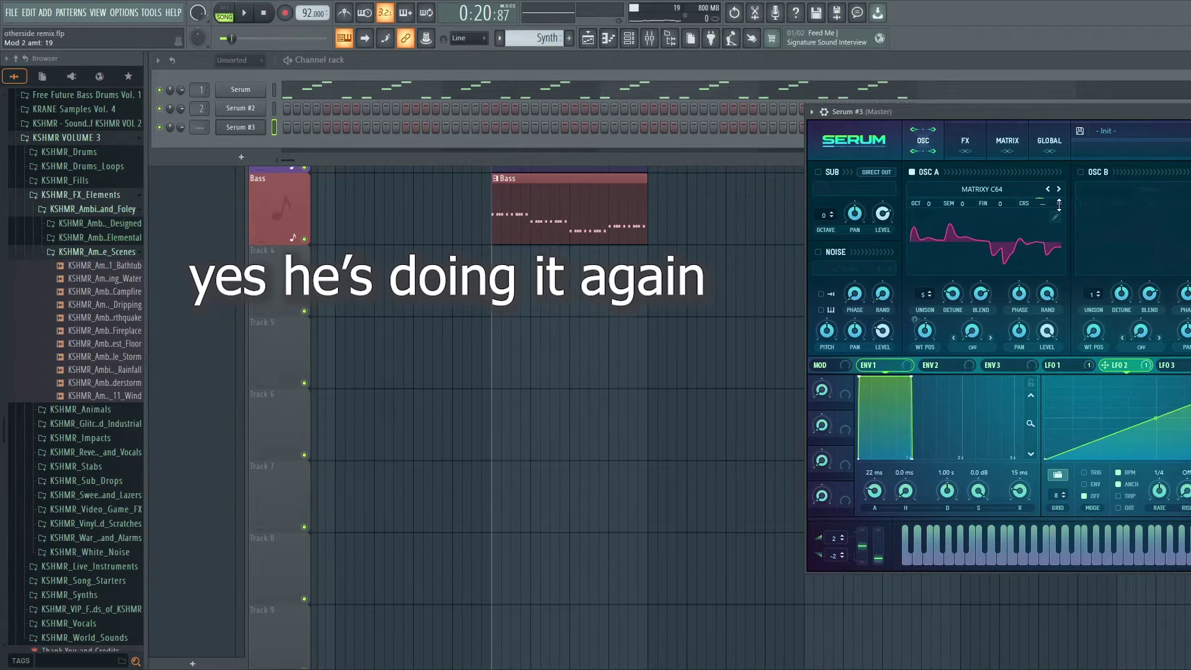
pyautogui.click(1128, 472)
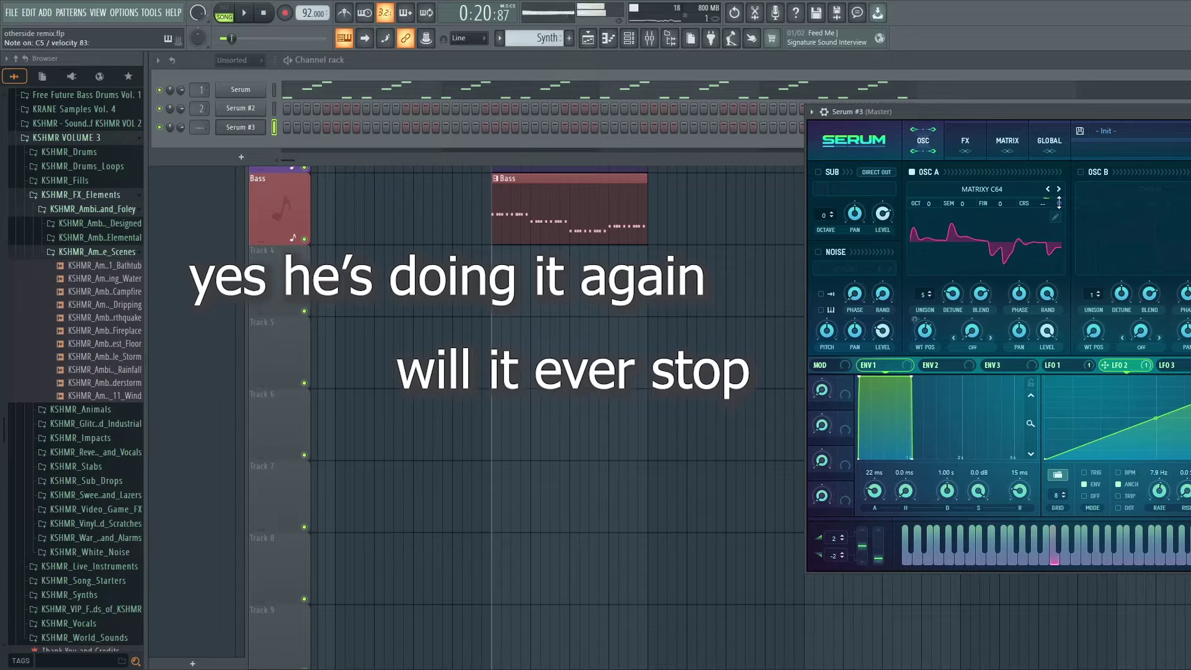
# Try to adjust the coarse pitch of oscillator A and undo the last change.
pyautogui.click(1060, 204)
pyautogui.click(1060, 205)
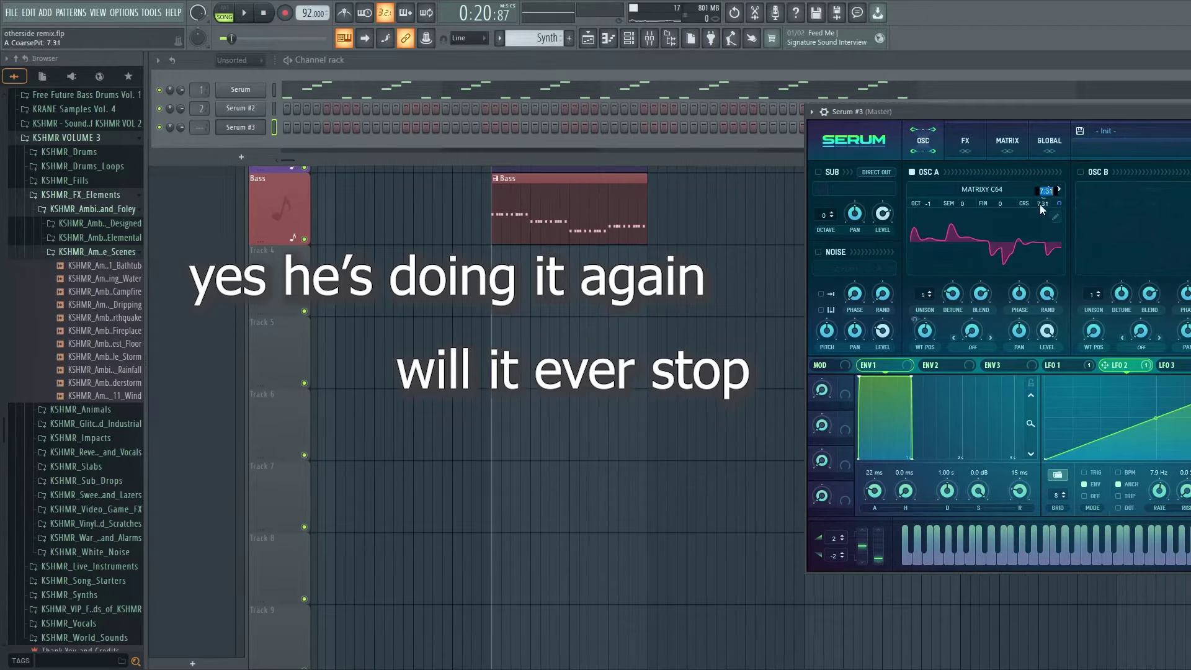
pyautogui.rightClick(1060, 209)
pyautogui.click(1114, 312)
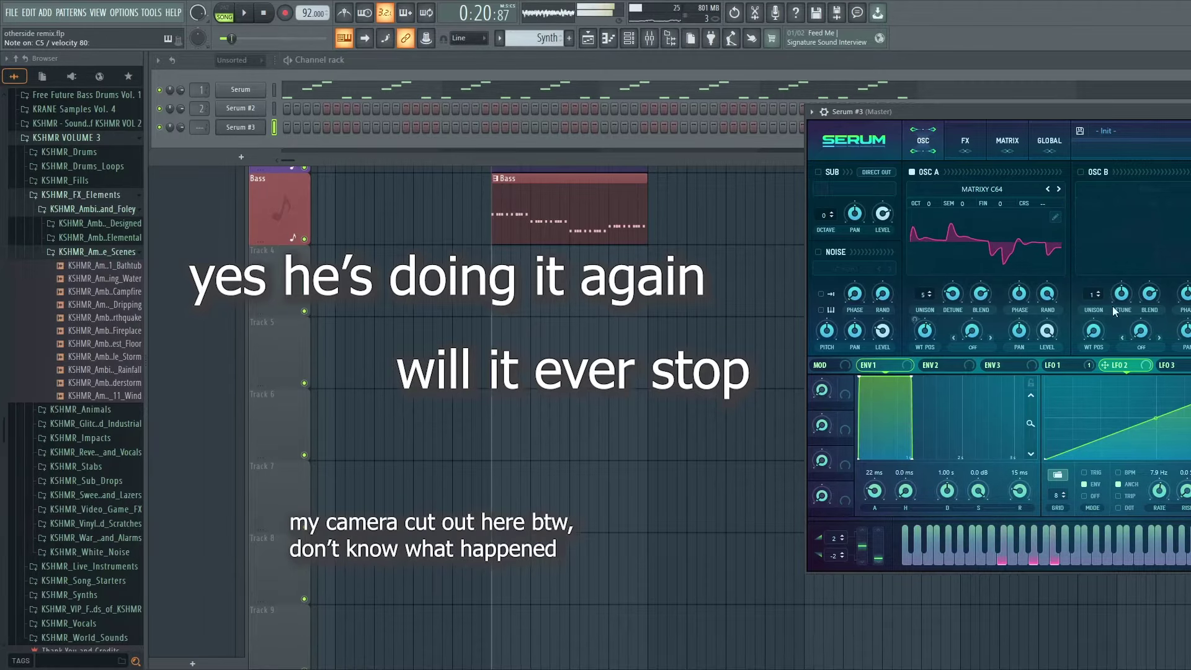
pyautogui.hotkey('ctrl', 'z')
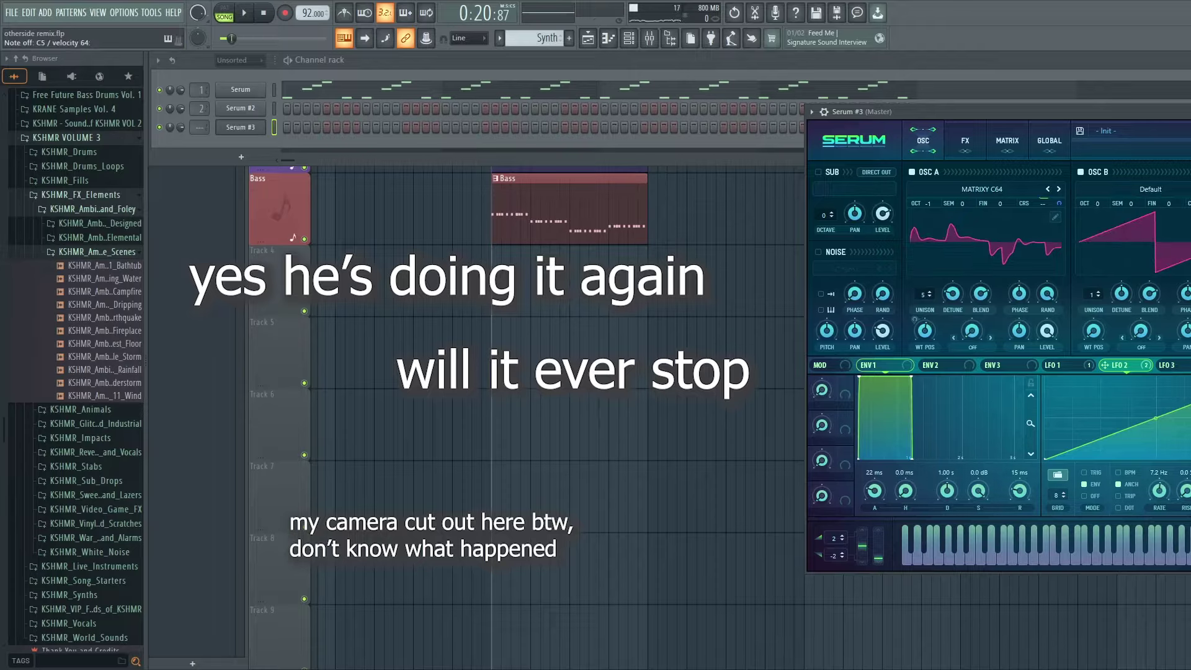
# Isolate oscillator B with the Dull_toy wavetable at octave -1 and open the synth's effects section.
pyautogui.click(912, 172)
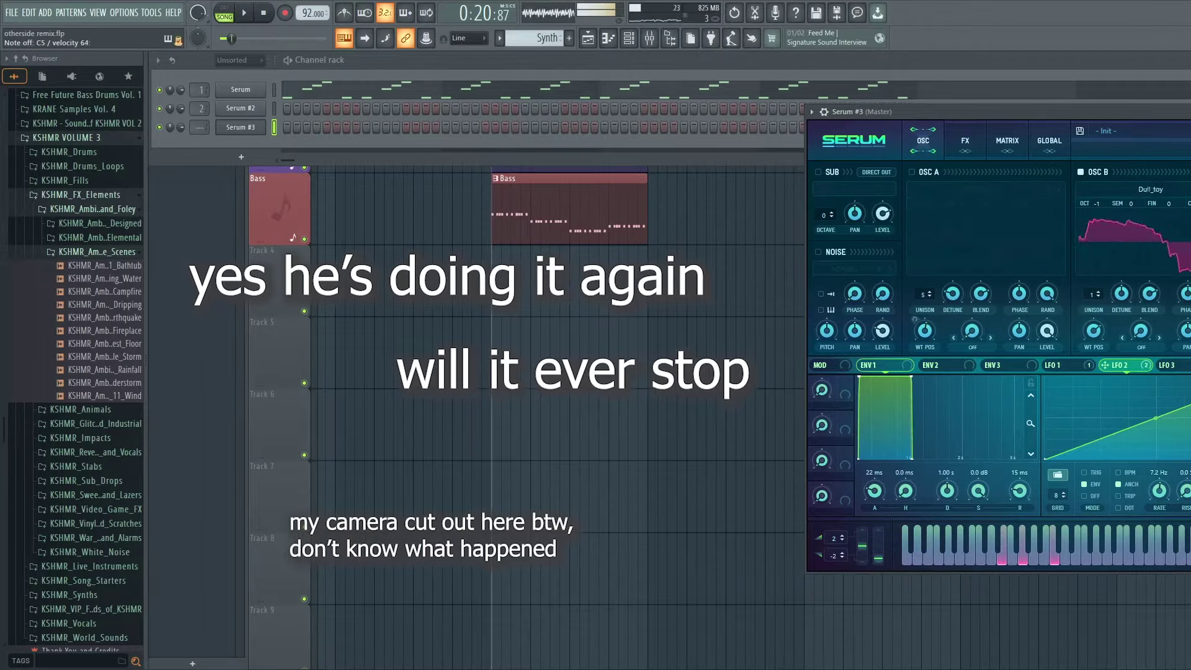
pyautogui.click(965, 140)
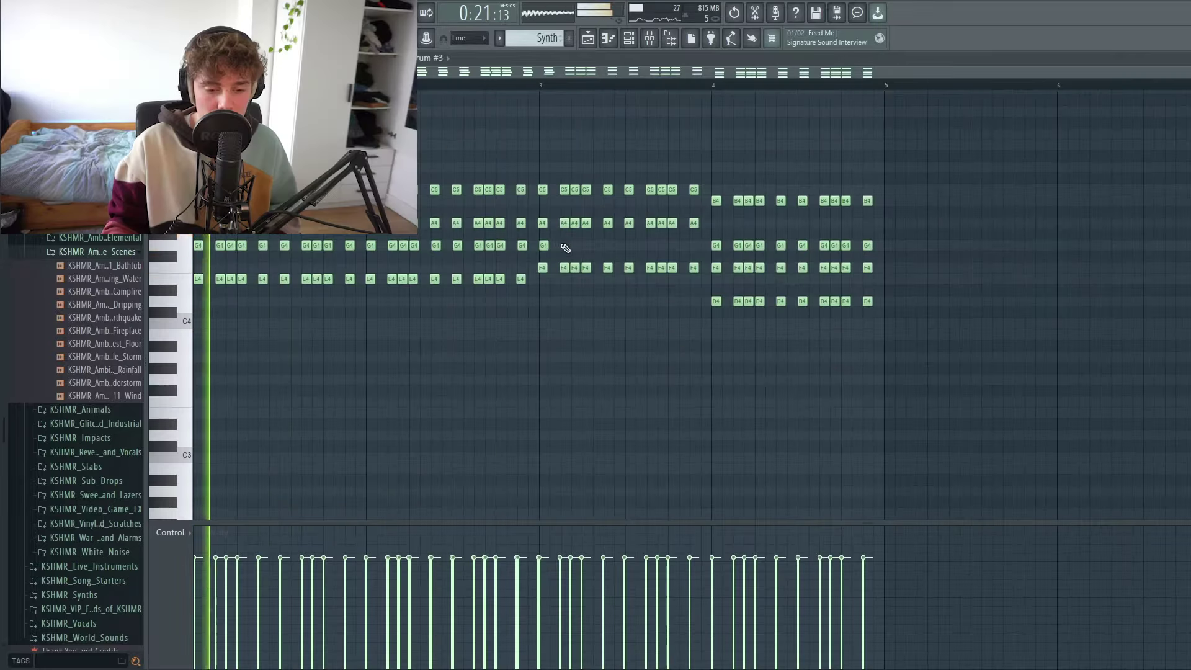
# Add a G4 note to each of the remaining chords in bar 3 of the Synth pattern.
pyautogui.click(586, 245)
pyautogui.click(608, 245)
pyautogui.click(629, 245)
pyautogui.click(652, 245)
pyautogui.click(662, 245)
pyautogui.click(672, 245)
pyautogui.click(694, 245)
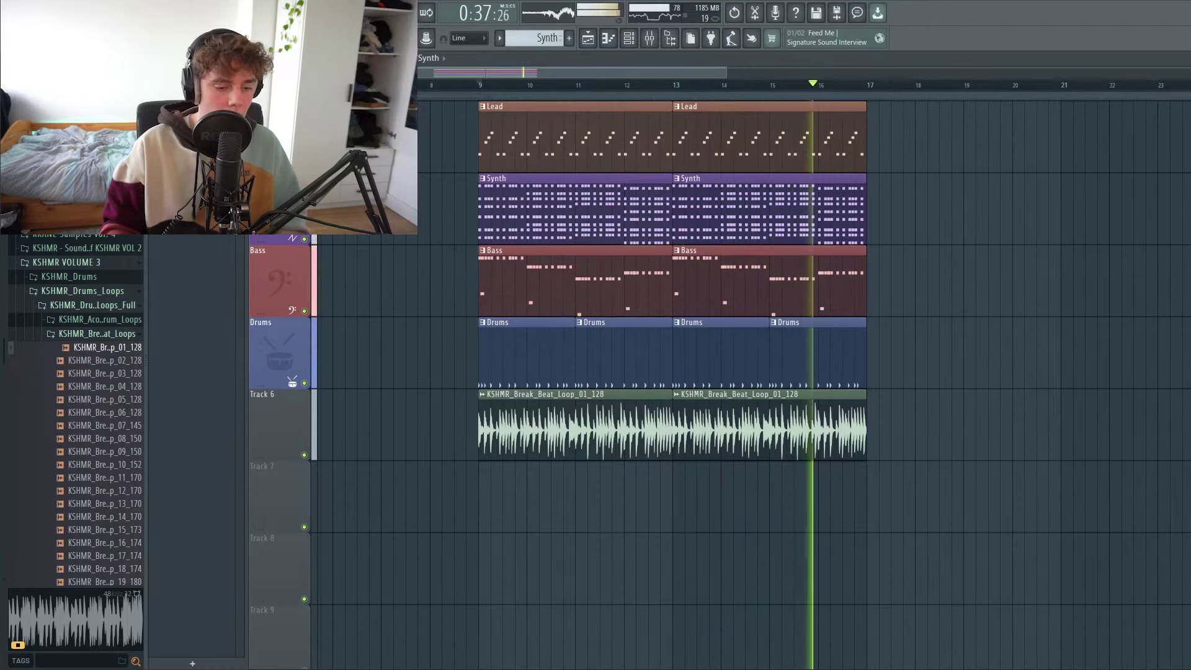
# Stop the loop playback and play the full arrangement from the start.
pyautogui.press('space')
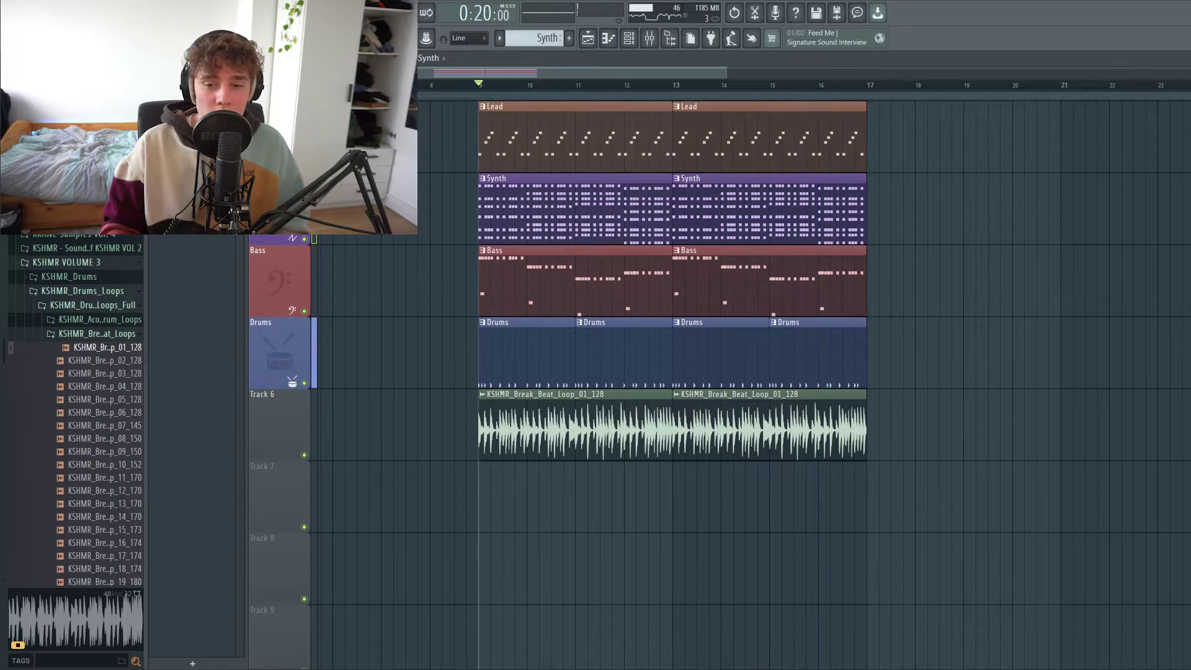
pyautogui.scroll(3, 385, 399)
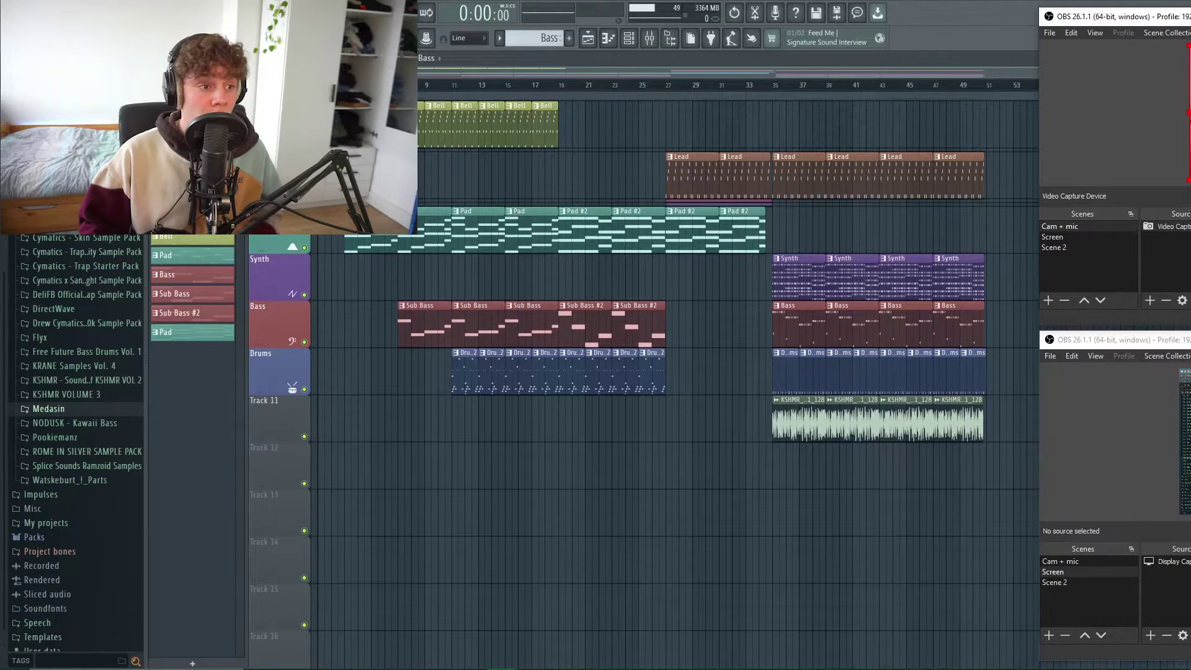
pyautogui.press('space')
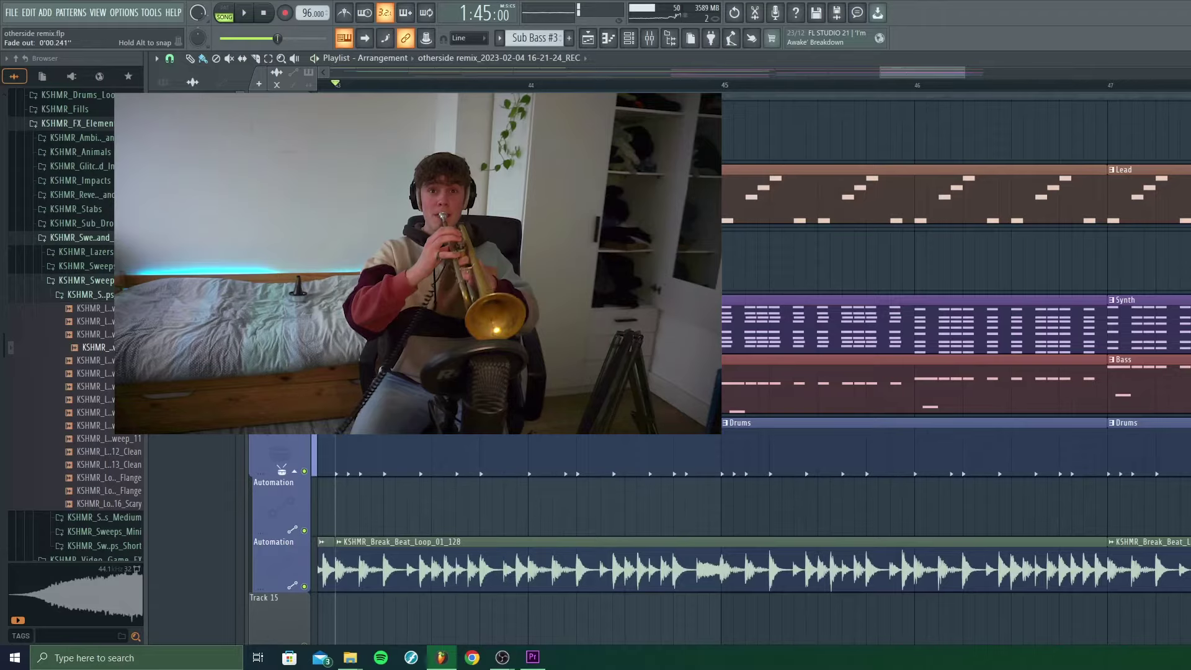
# Play the arrangement from 1:45 and stop the playback.
pyautogui.press('space')
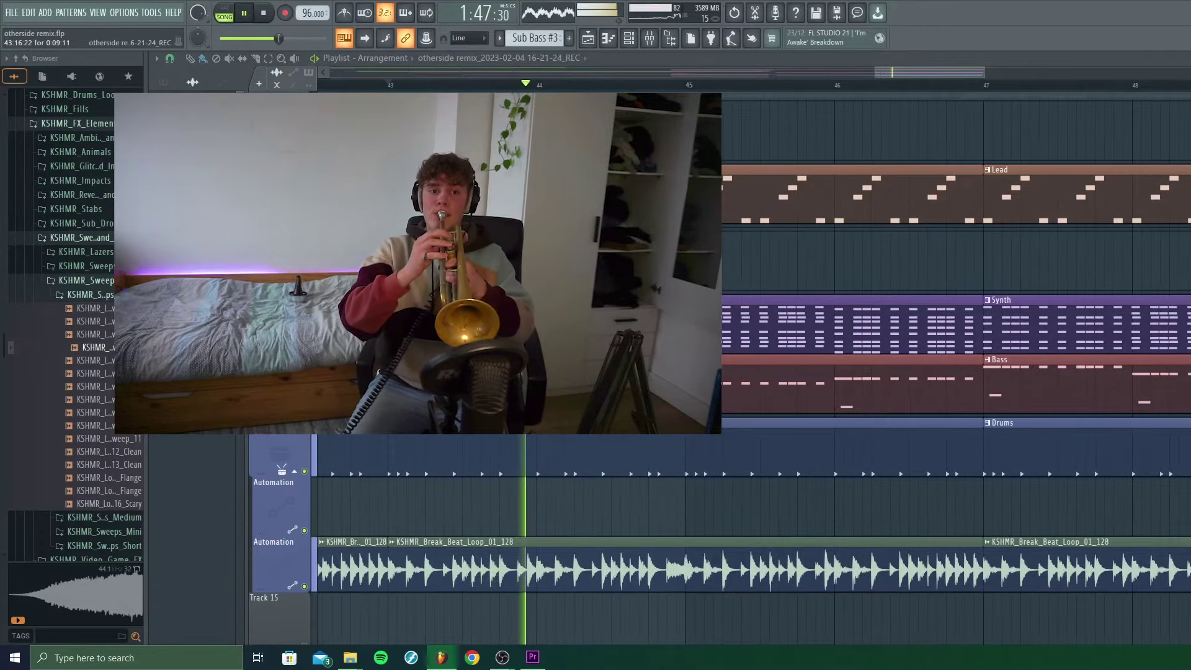
pyautogui.press('F9')
pyautogui.press('space')
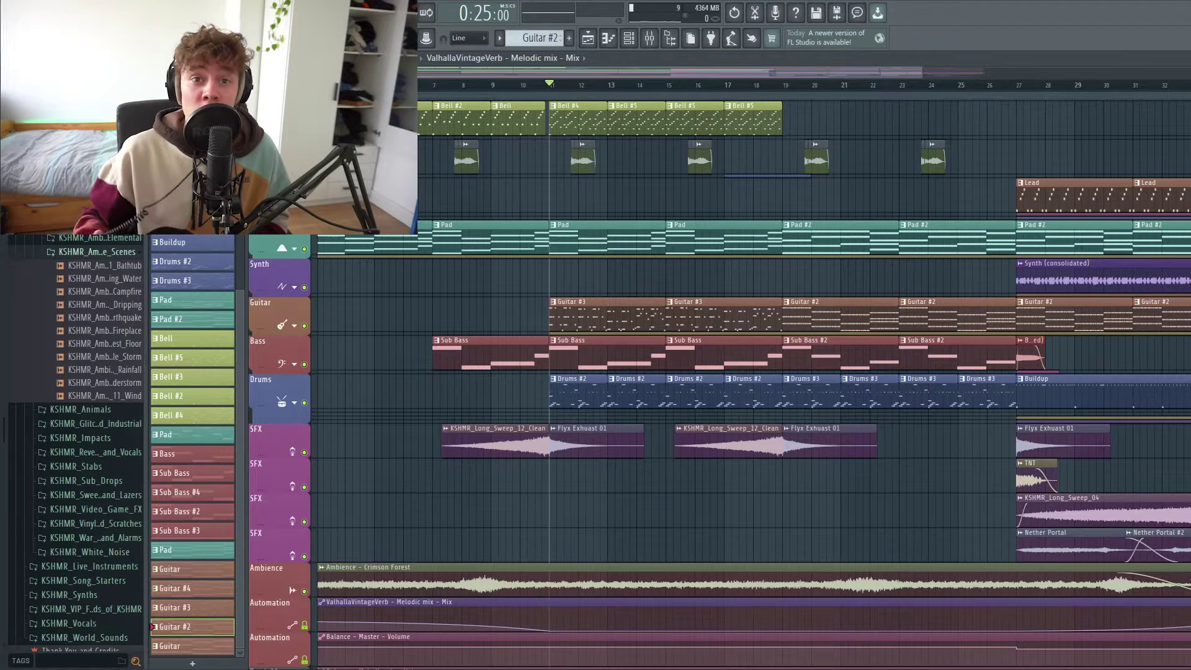
# Solo the Guitar track in the playlist and restore the other tracks.
pyautogui.scroll(-2, 1022, 125)
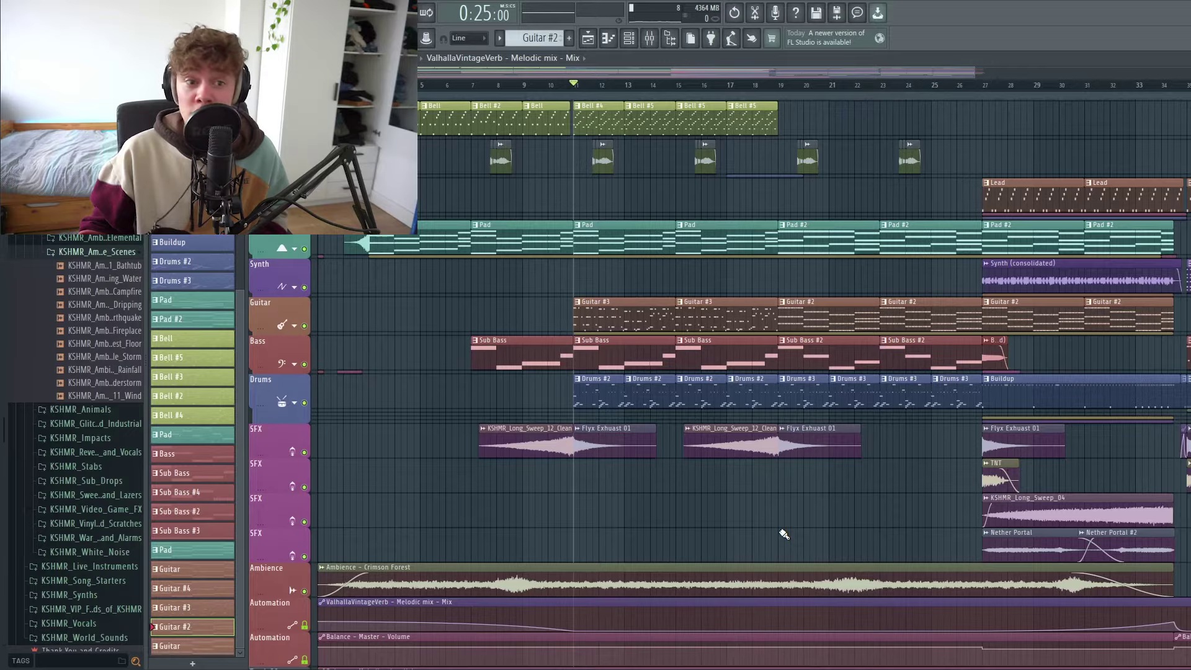
pyautogui.rightClick(305, 326)
pyautogui.rightClick(305, 326)
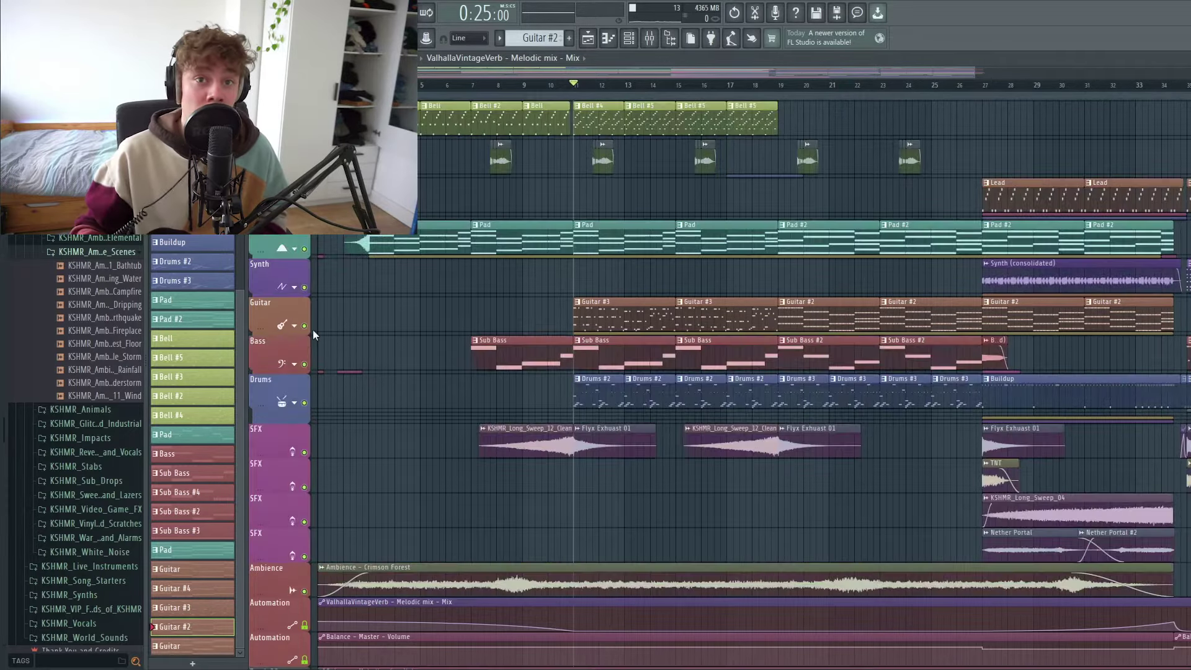
# Open the Guitar #2 pattern and its Ample Guitar M instrument, and play the pattern.
pyautogui.doubleClick(846, 327)
pyautogui.click(628, 38)
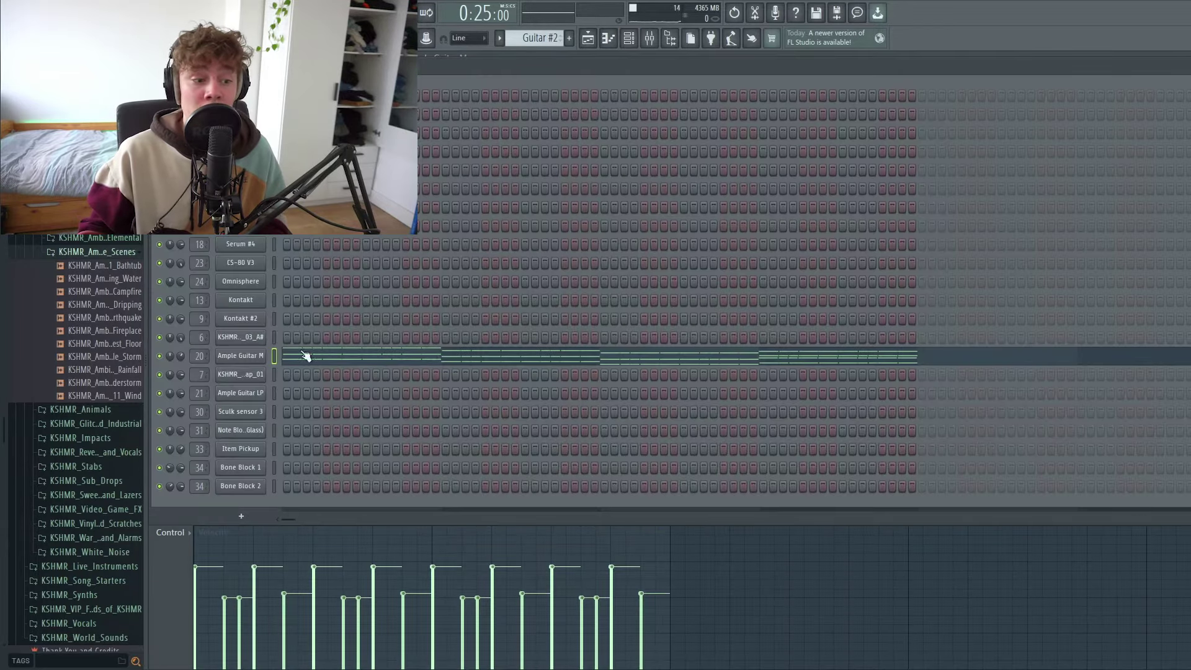
pyautogui.click(242, 360)
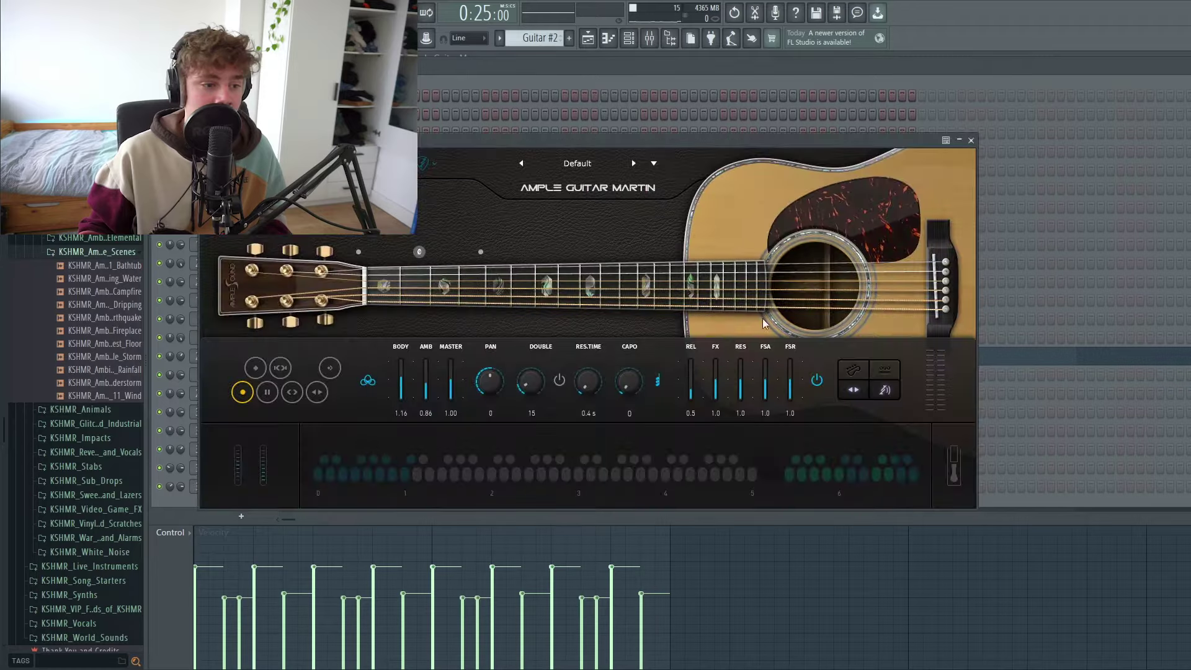
pyautogui.moveTo(680, 140); pyautogui.dragTo(879, 195)
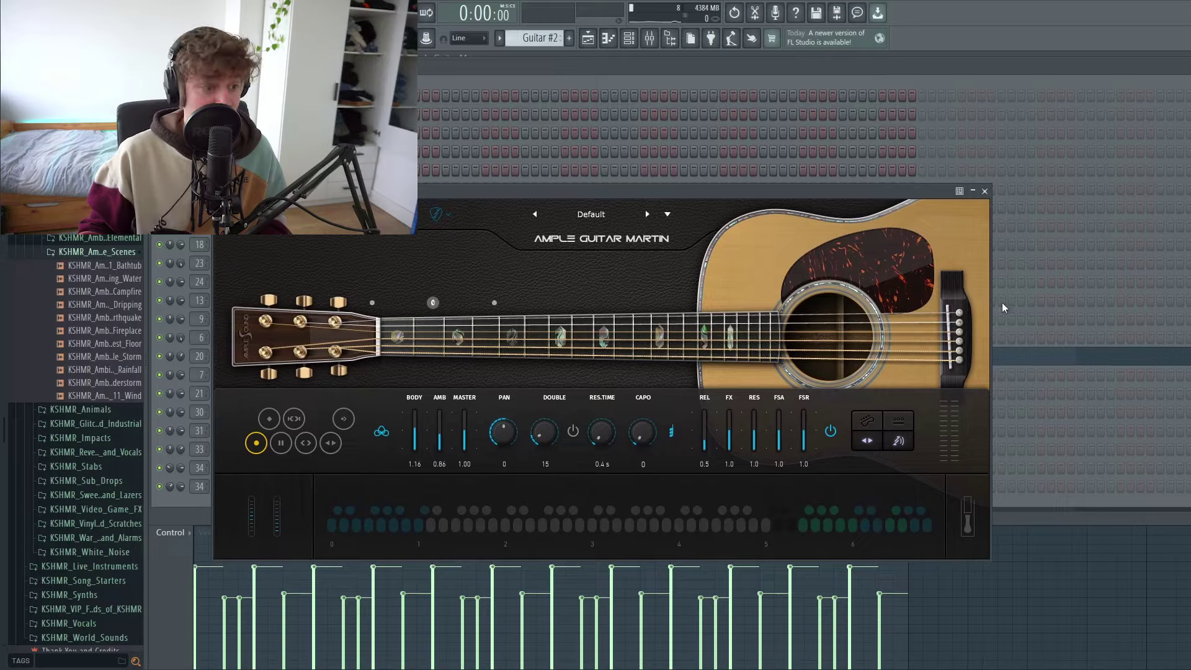
pyautogui.press('space')
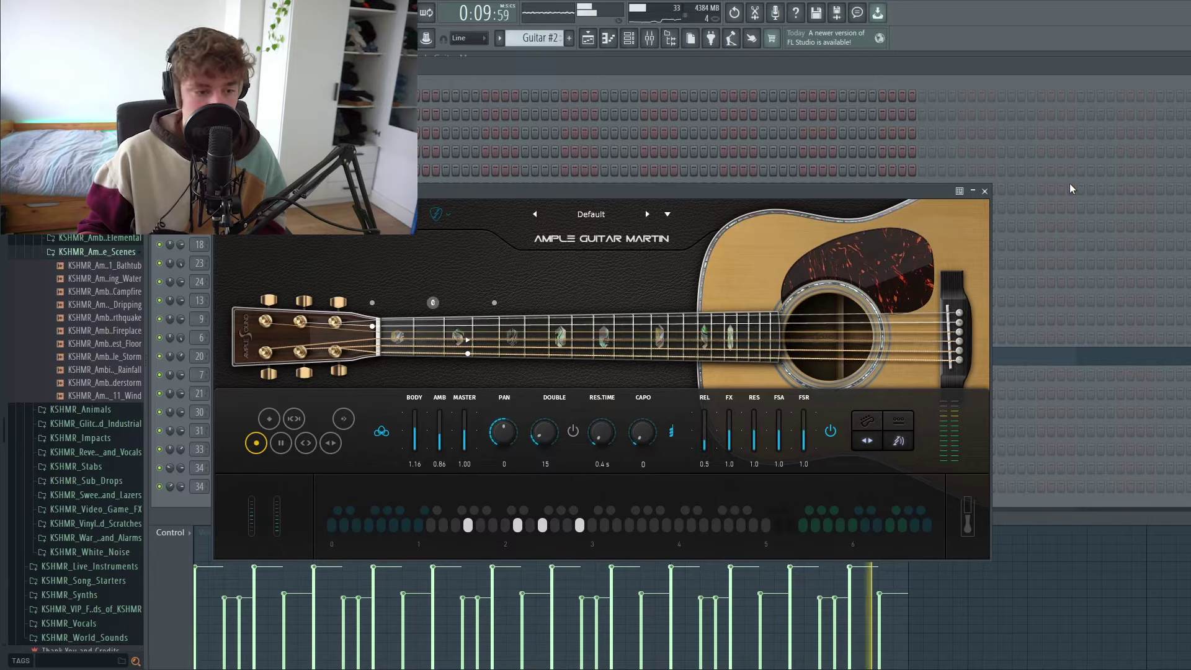
# Return to the playlist and play the arrangement from about bar 19.
pyautogui.click(589, 39)
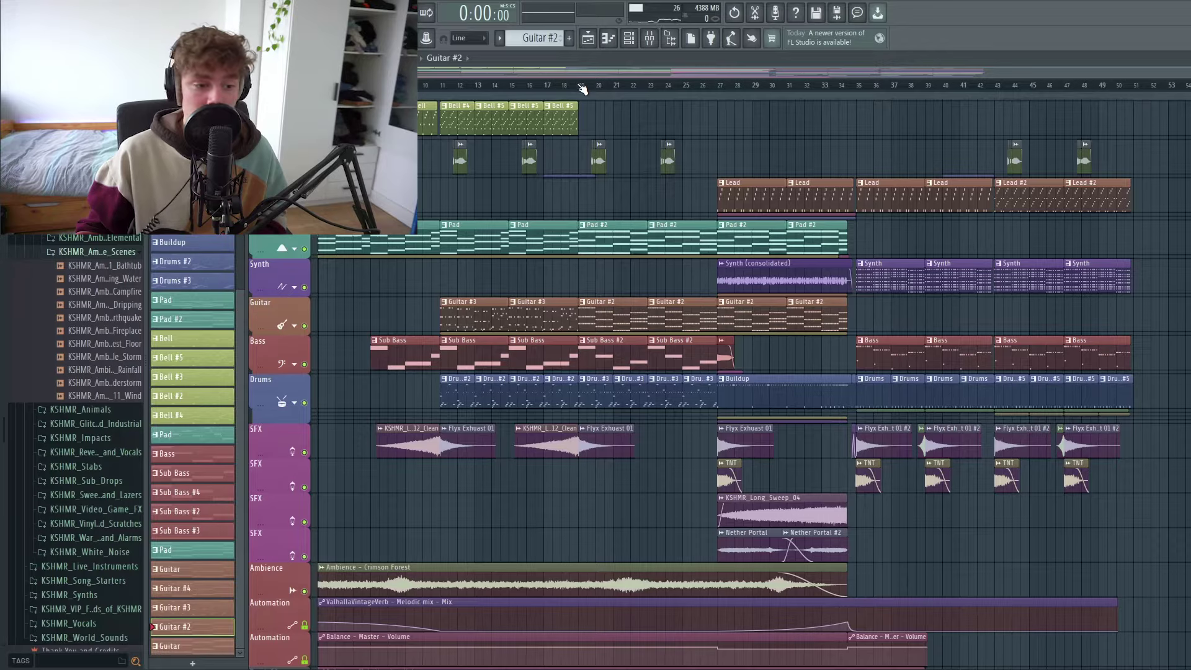
pyautogui.click(586, 89)
pyautogui.press('space')
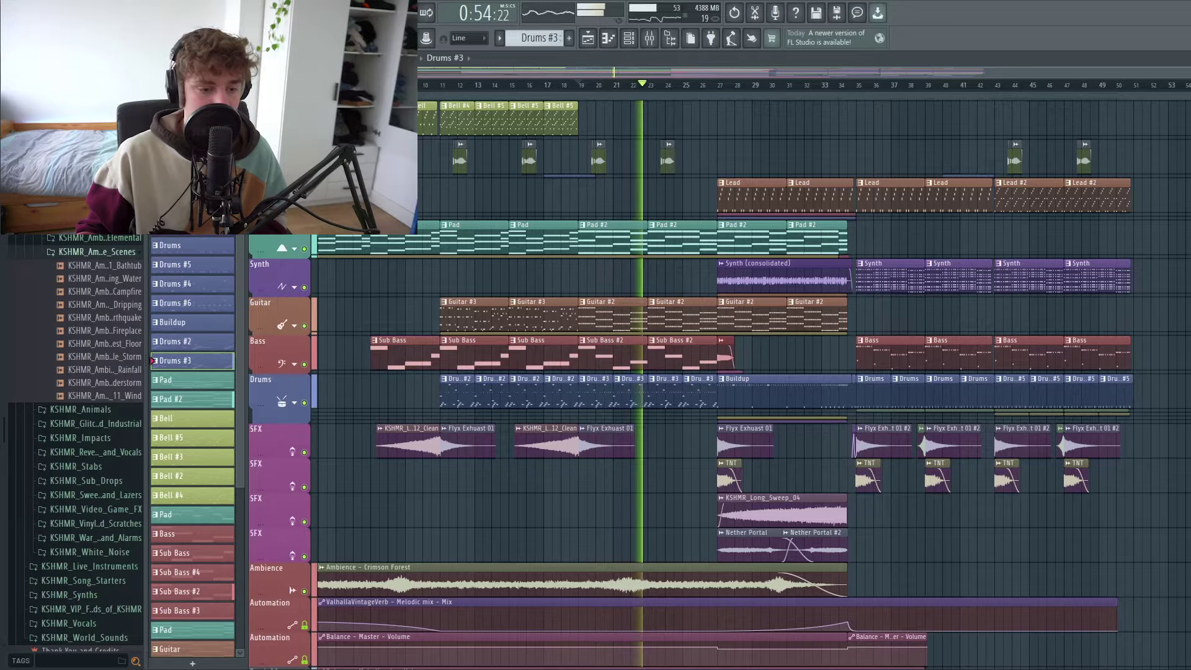
pyautogui.press('space')
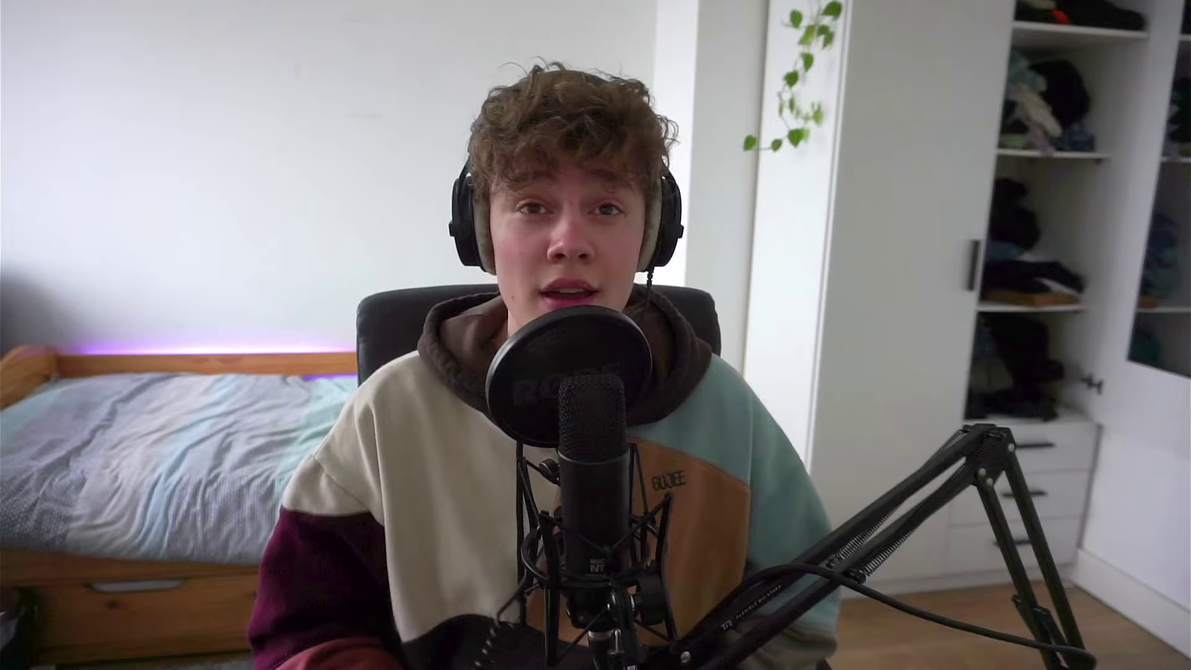